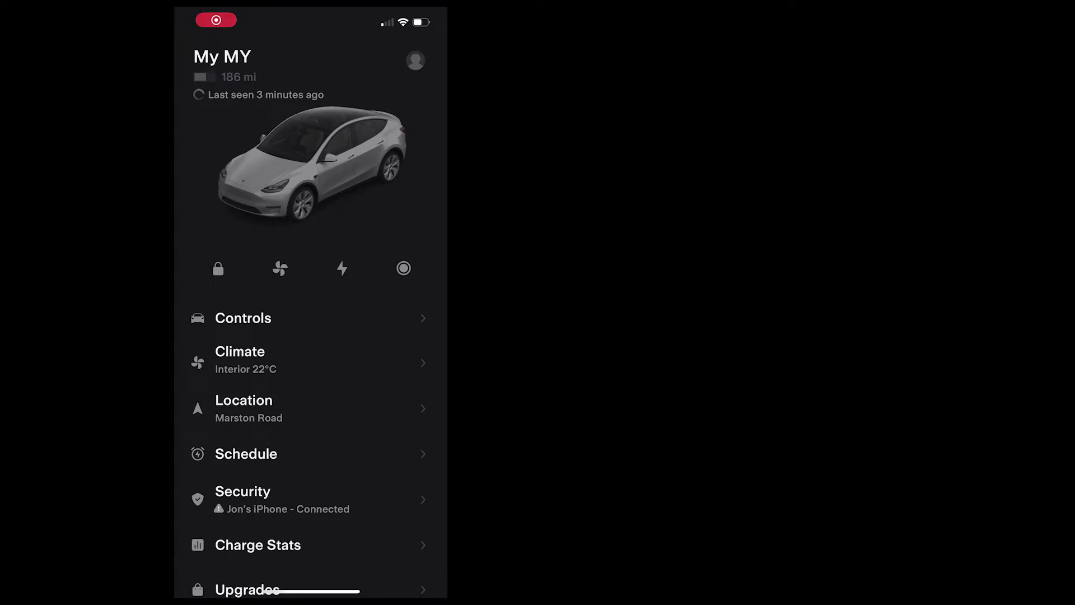
Bring up the car's Specs & Warranty sheet and show its Warranty tab
{"action": "scroll", "coordinate": [311, 392], "scroll_direction": "down", "scroll_amount": 5}
{"action": "left_click", "coordinate": [235, 479]}
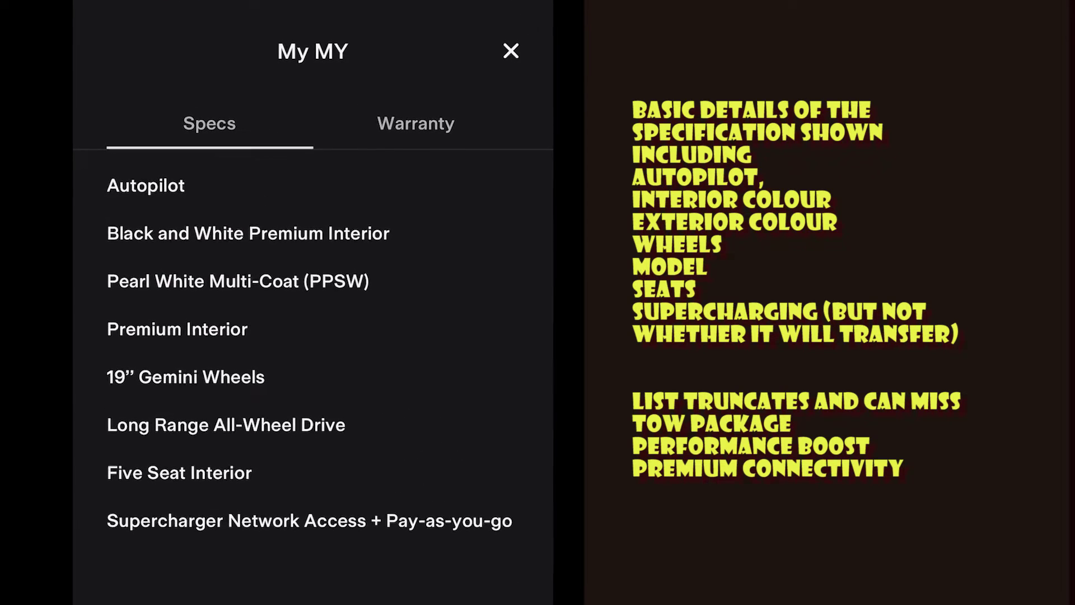
{"action": "left_click", "coordinate": [418, 125]}
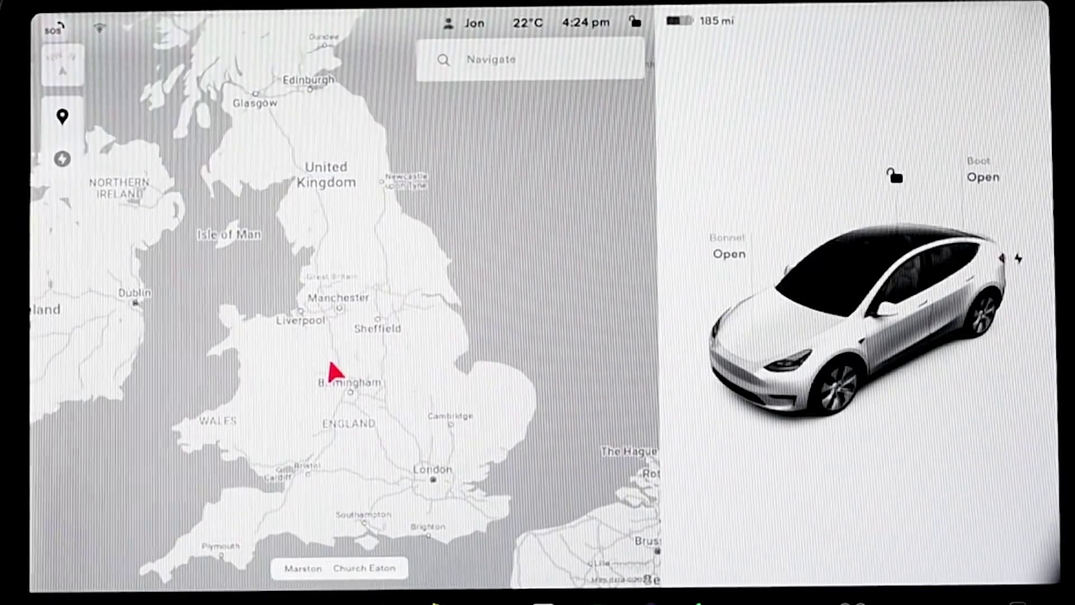
{"action": "left_click", "coordinate": [131, 598]}
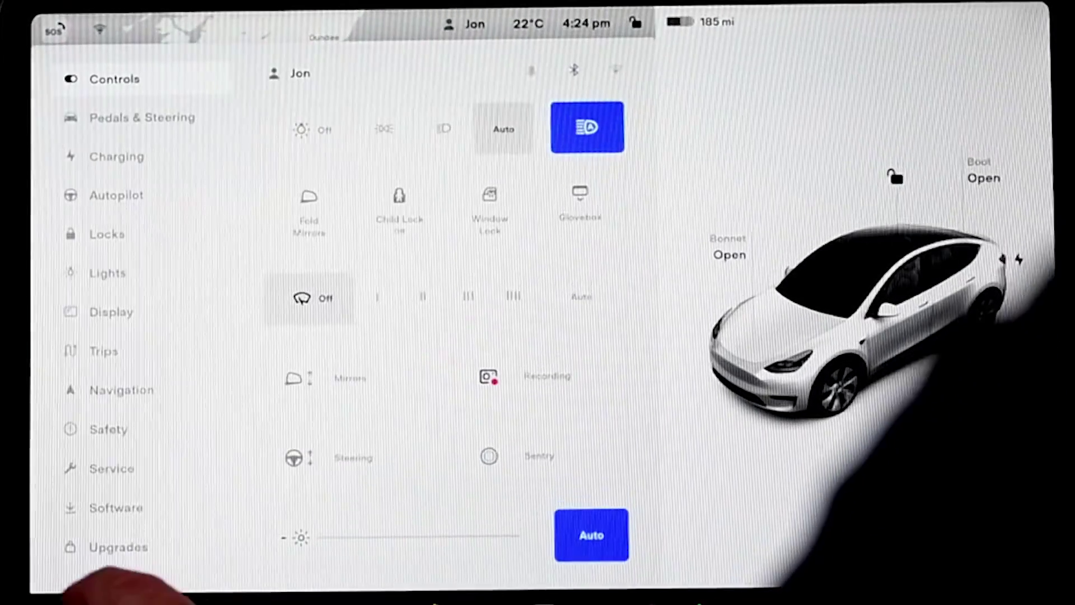
{"action": "left_click", "coordinate": [115, 507]}
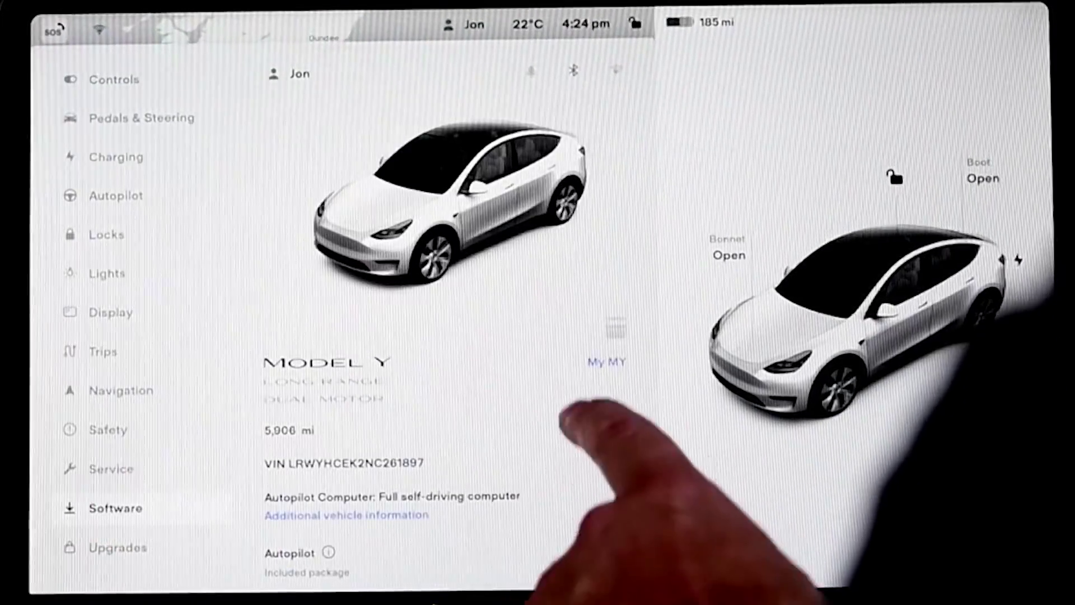
{"action": "left_click_drag", "start_coordinate": [566, 440], "coordinate": [576, 224]}
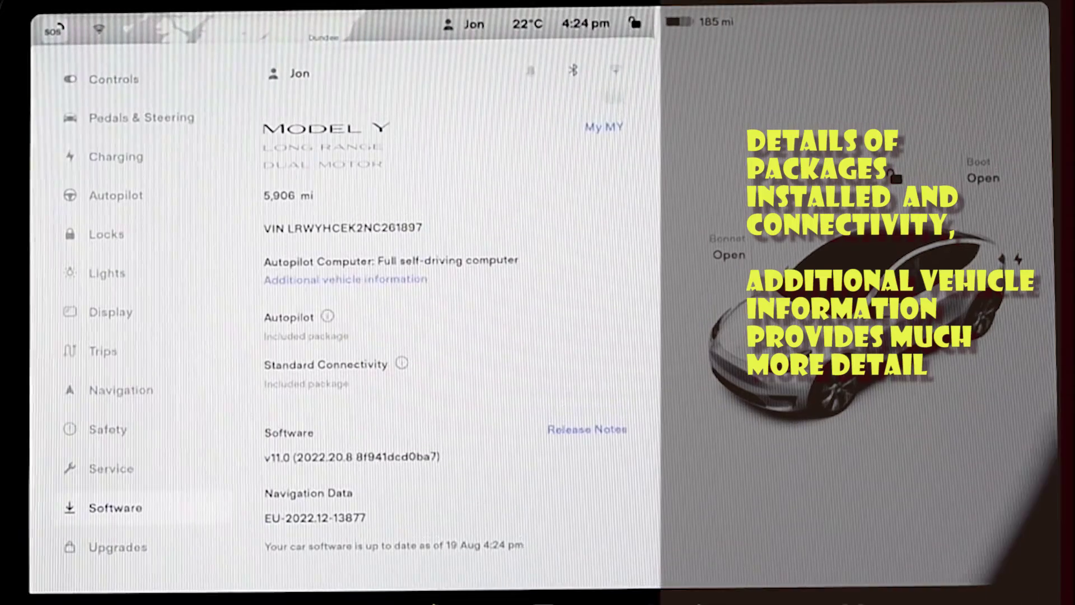
{"action": "left_click", "coordinate": [364, 279]}
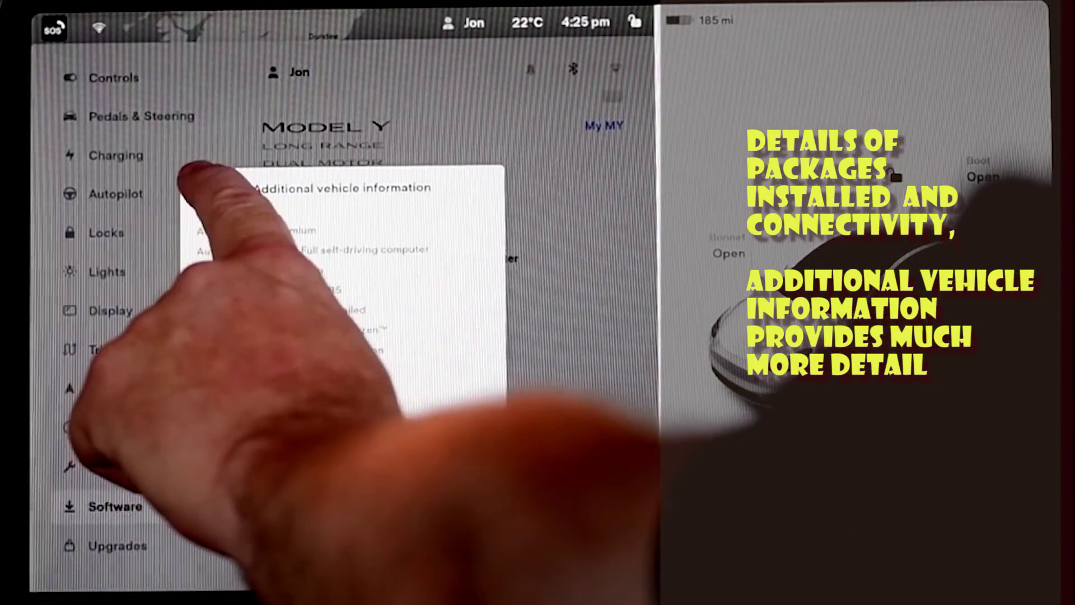
{"action": "left_click", "coordinate": [201, 189]}
{"action": "left_click_drag", "start_coordinate": [336, 51], "coordinate": [385, 318]}
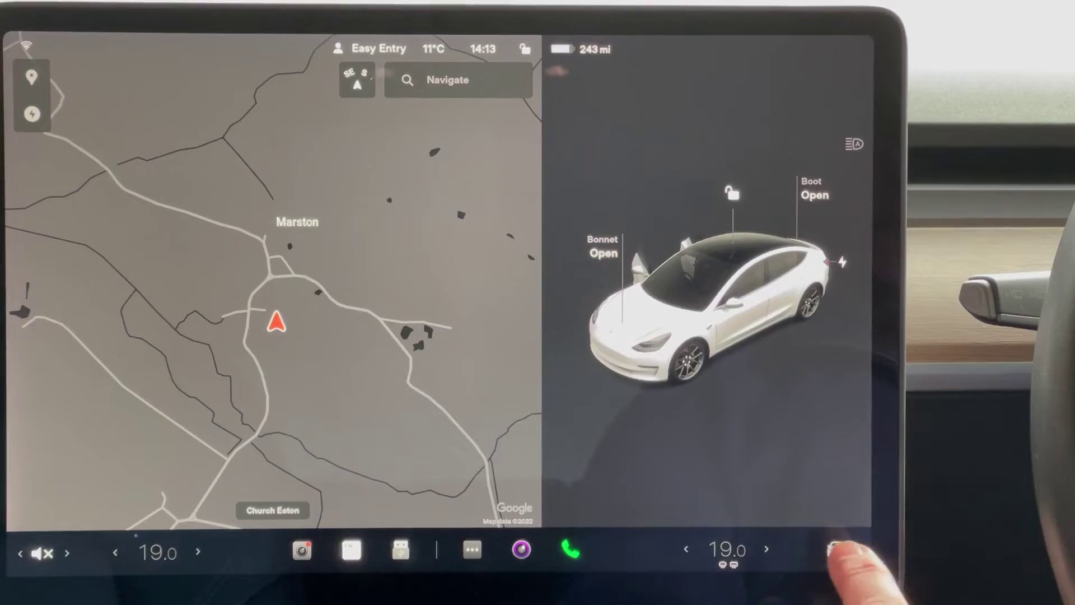
{"action": "left_click", "coordinate": [835, 550]}
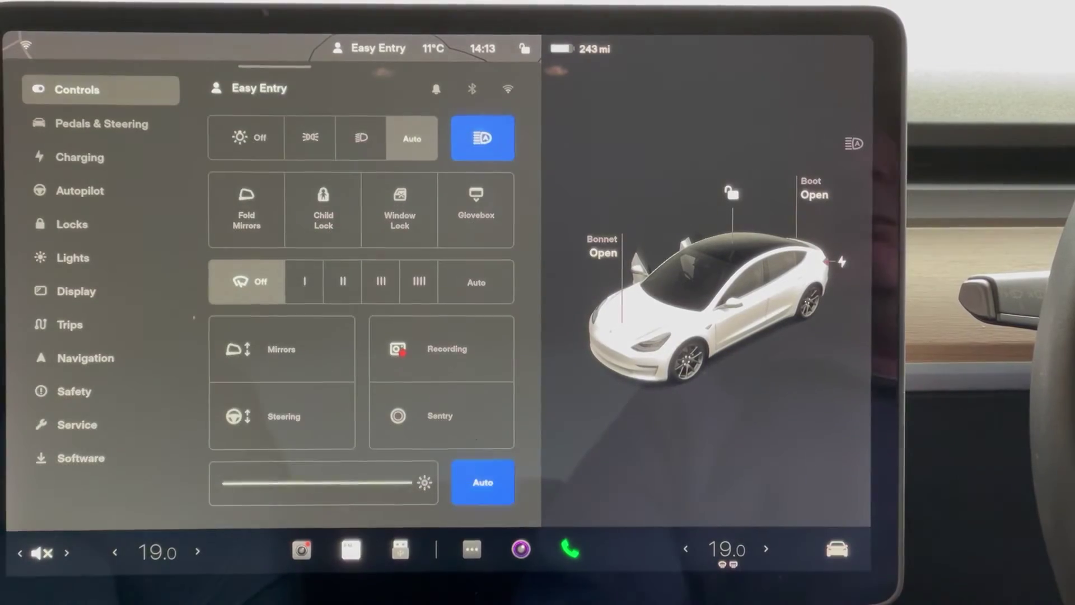
{"action": "left_click", "coordinate": [66, 459]}
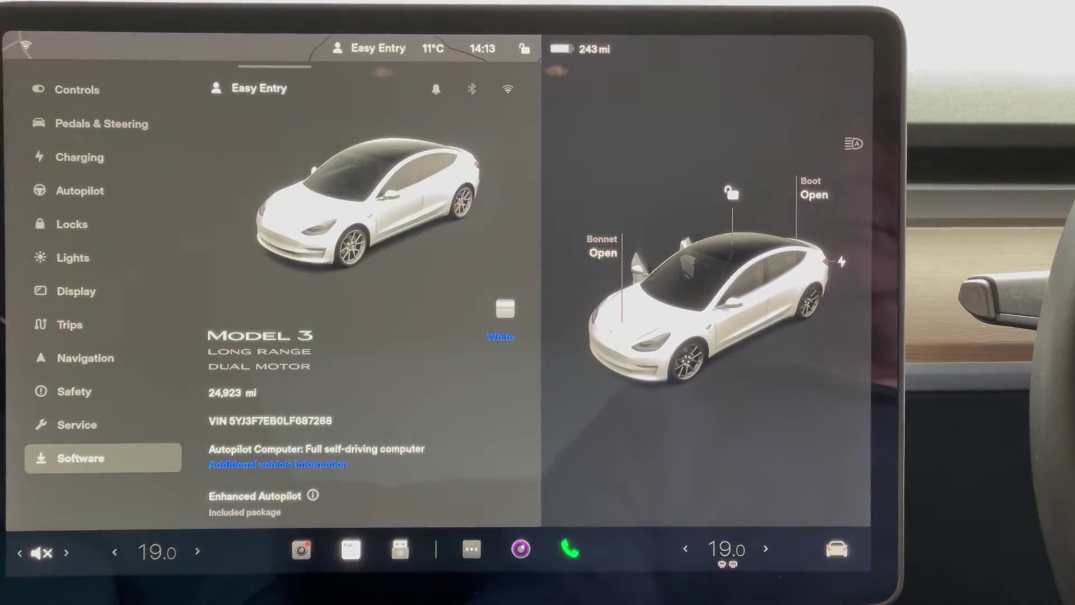
{"action": "left_click_drag", "start_coordinate": [504, 468], "coordinate": [481, 280]}
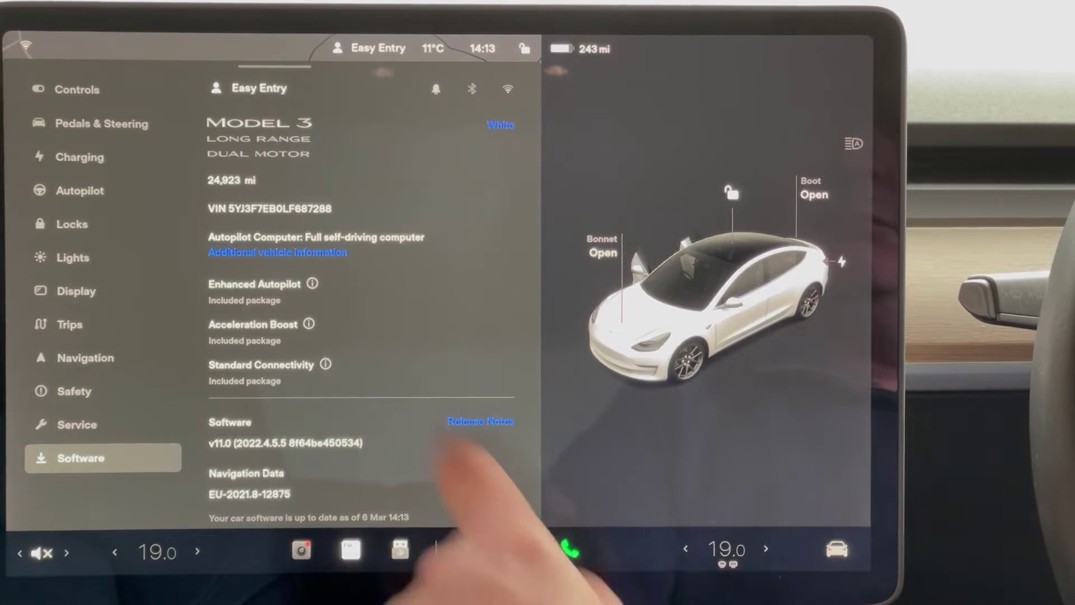
{"action": "left_click", "coordinate": [325, 251]}
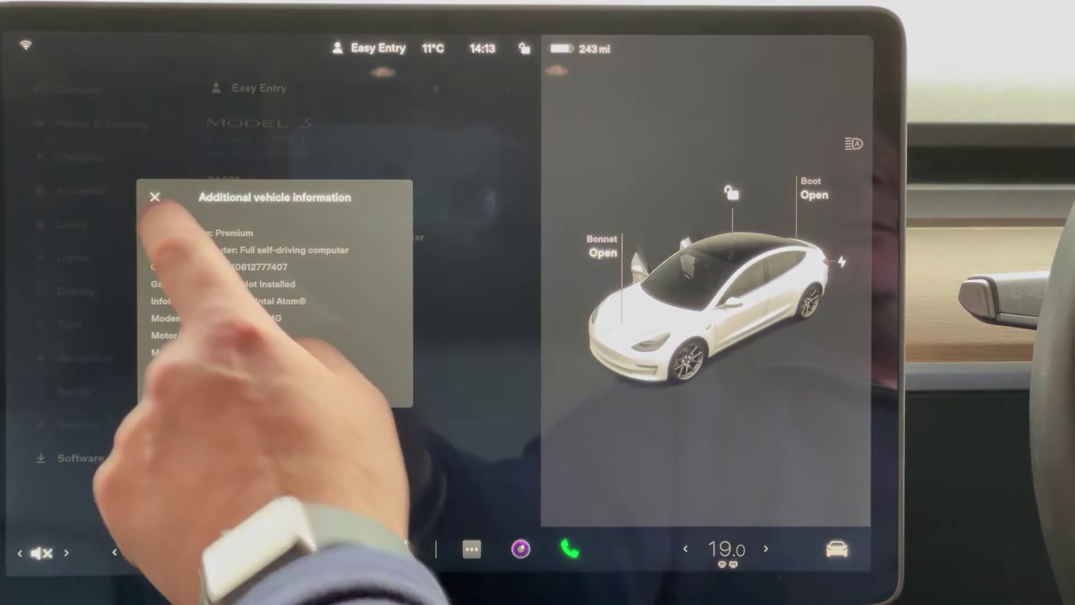
{"action": "left_click", "coordinate": [155, 197]}
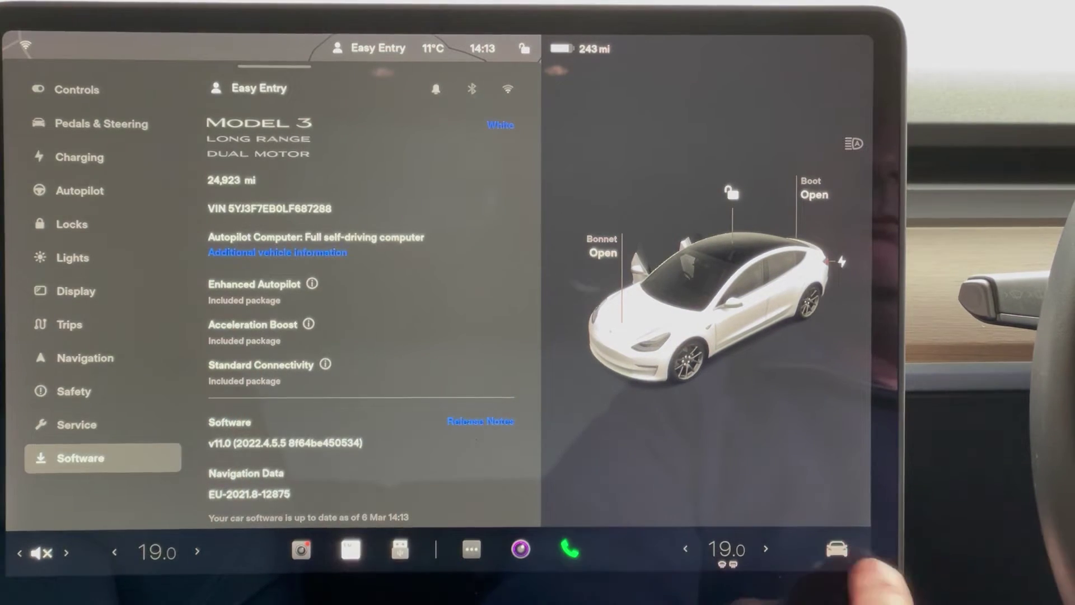
{"action": "left_click", "coordinate": [836, 549]}
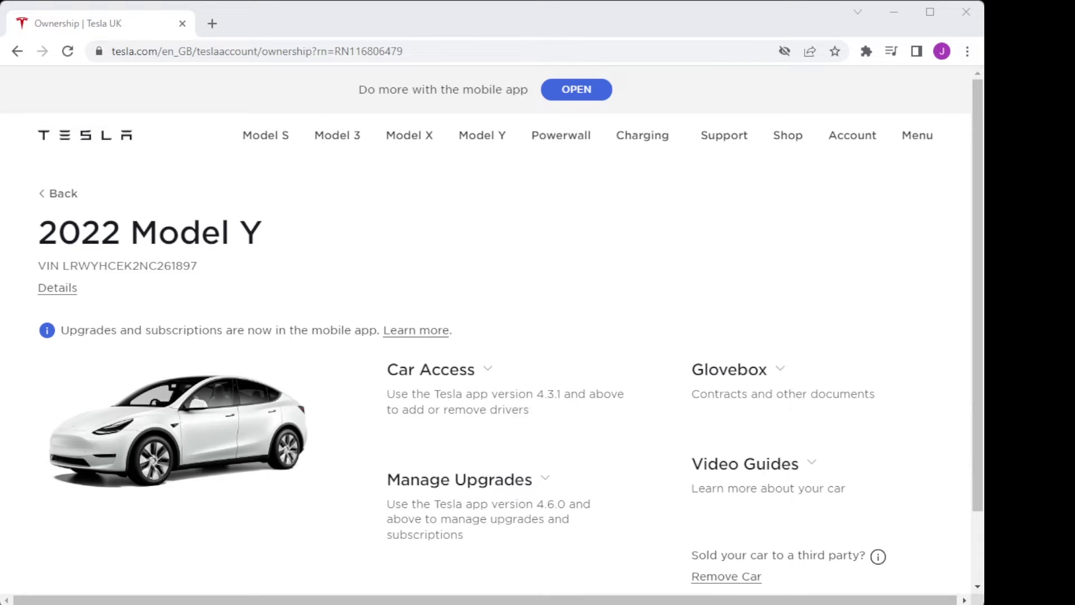
{"action": "left_click", "coordinate": [57, 288]}
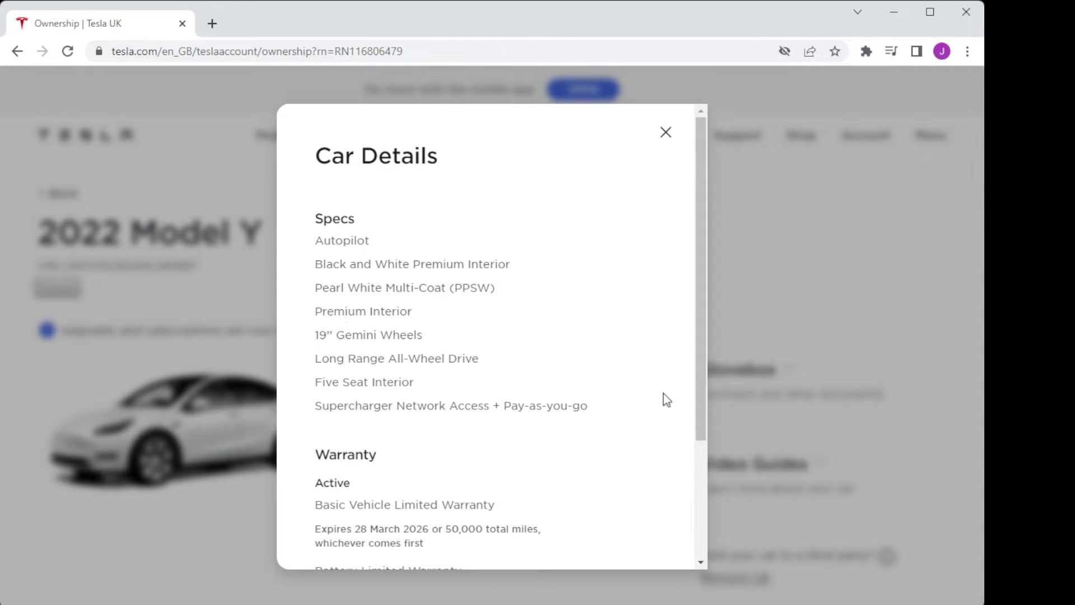
{"action": "scroll", "coordinate": [667, 399], "scroll_direction": "down", "scroll_amount": 3}
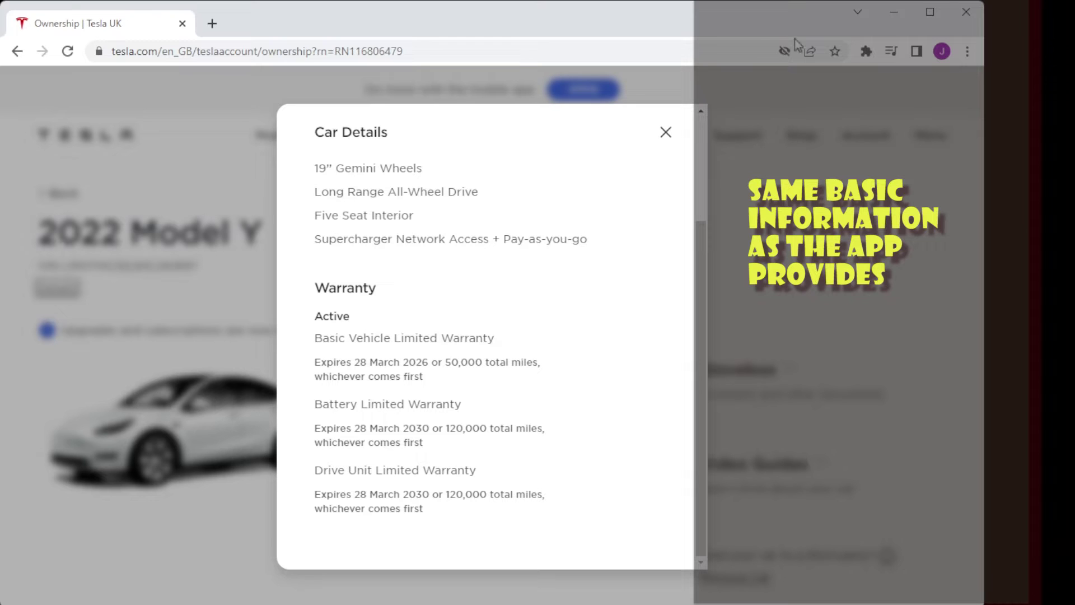
{"action": "left_click", "coordinate": [667, 134]}
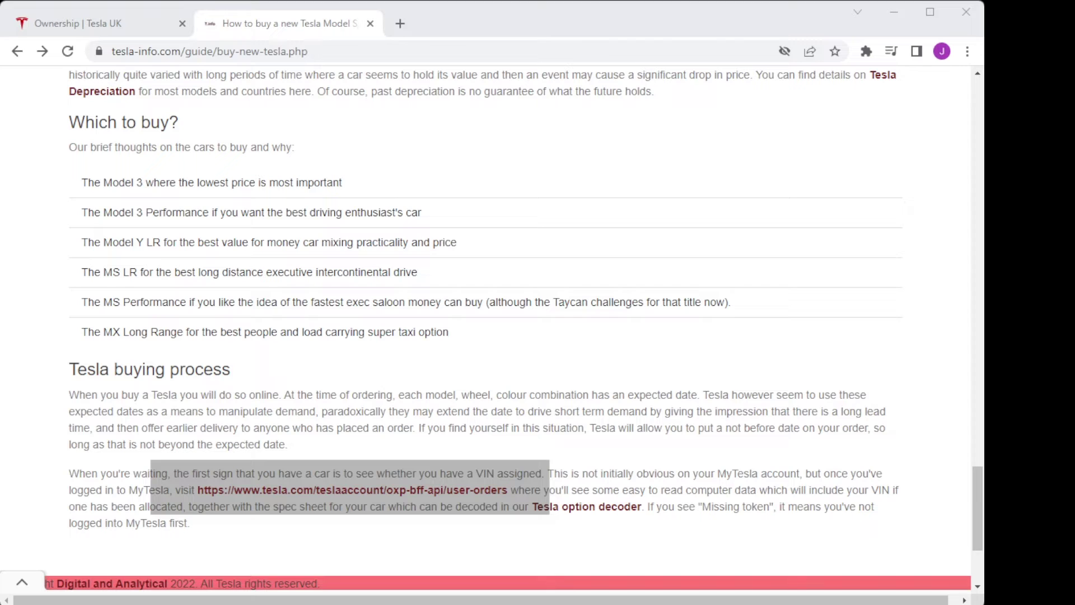
Follow the guide's tesla.com/teslaaccount/oxp-bff-api/user-orders link to the account's option codes data
{"action": "left_click", "coordinate": [345, 492]}
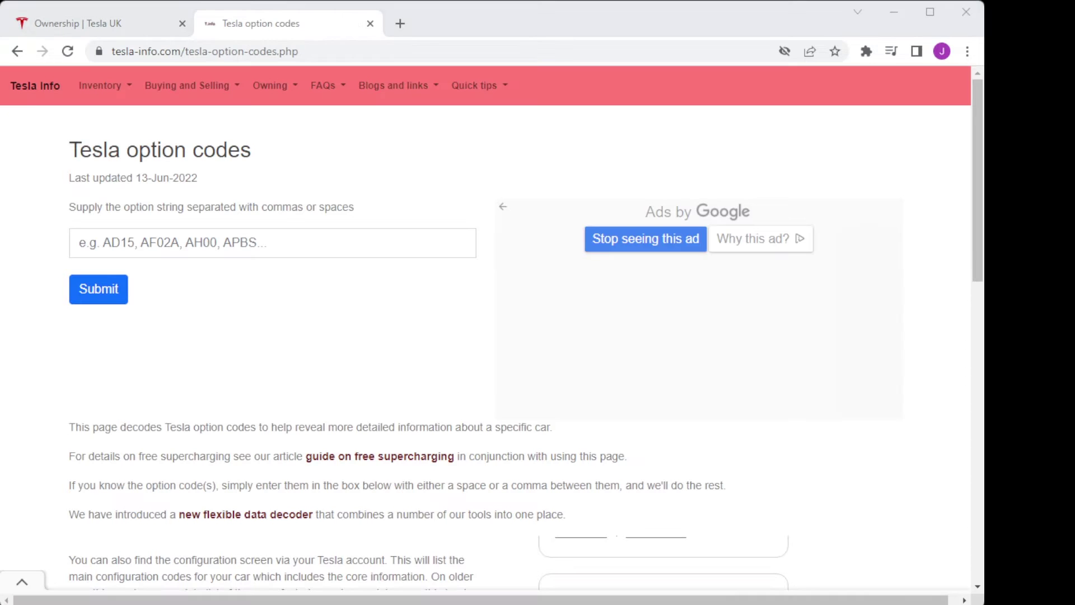
Paste the copied Model Y option code string into the decoder, submit, and scroll the results table
{"action": "left_click", "coordinate": [263, 239]}
{"action": "key", "text": "ctrl+v"}
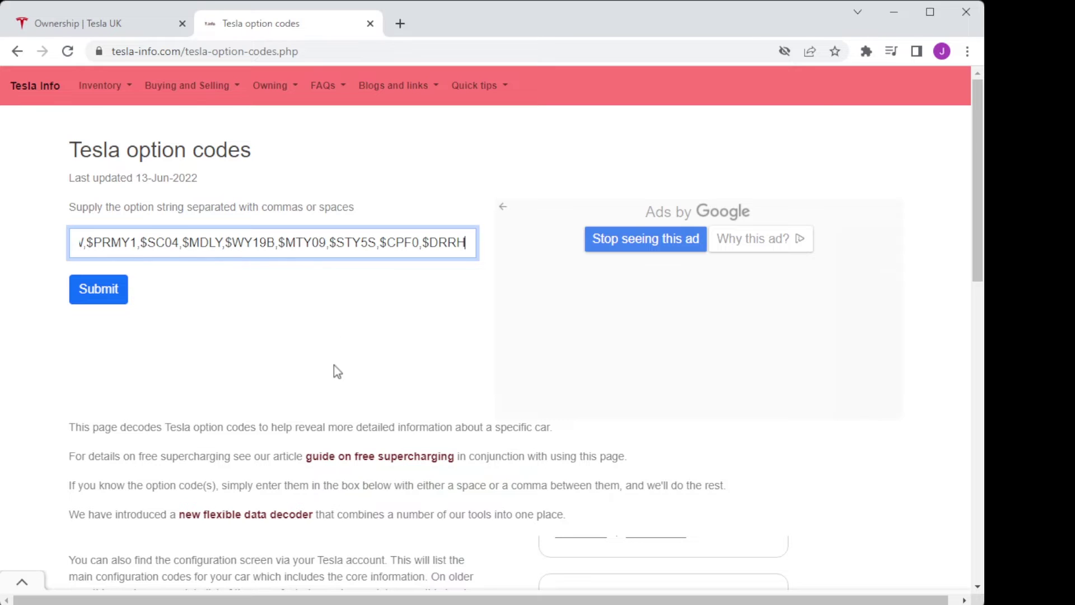
{"action": "left_click", "coordinate": [99, 289]}
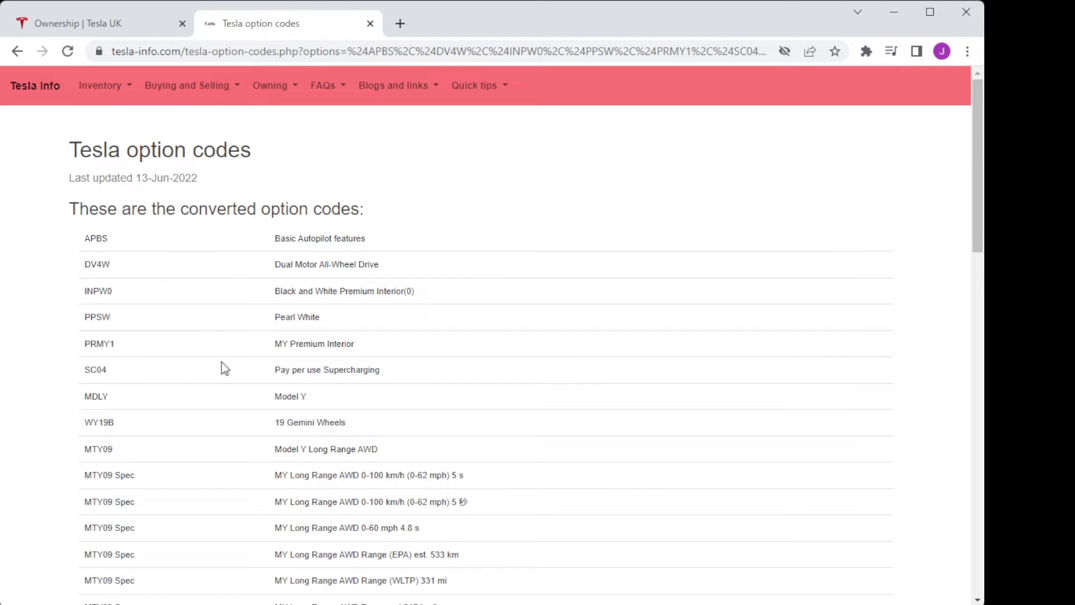
{"action": "scroll", "coordinate": [643, 492], "scroll_direction": "down", "scroll_amount": 1}
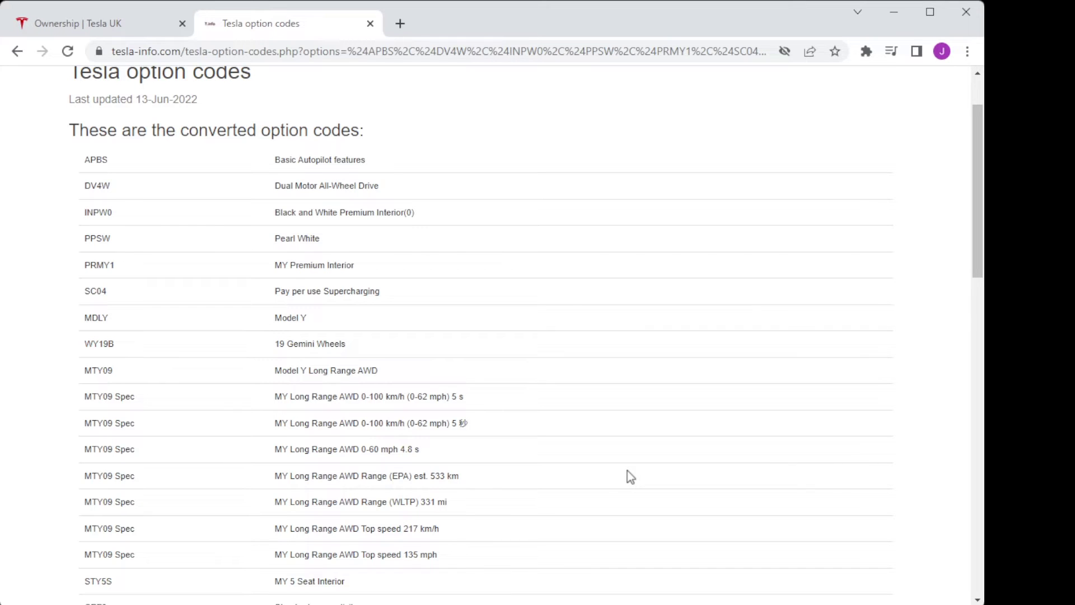
{"action": "scroll", "coordinate": [630, 476], "scroll_direction": "down", "scroll_amount": 1}
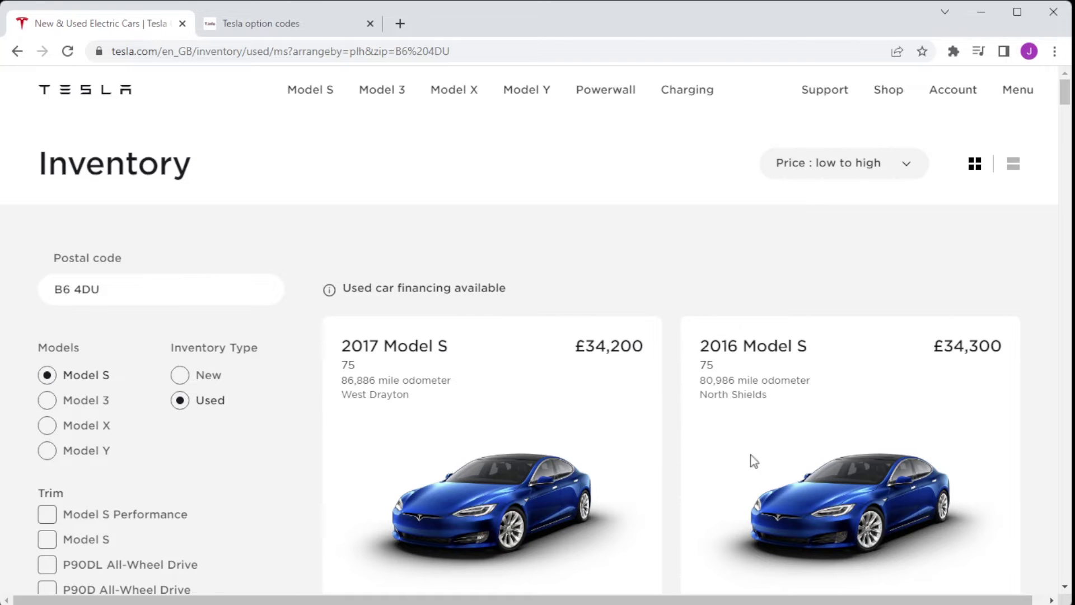
Open the £34,200 2017 Model S 75 listing's details and view its page source in a new tab
{"action": "scroll", "coordinate": [755, 483], "scroll_direction": "down", "scroll_amount": 7}
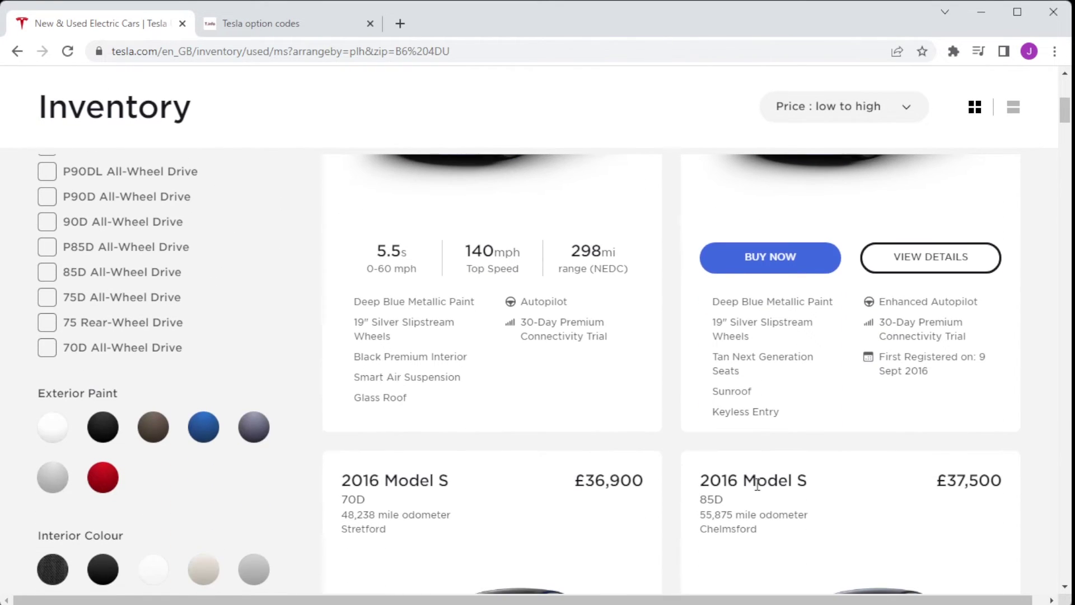
{"action": "mouse_move", "coordinate": [536, 344]}
{"action": "left_click", "coordinate": [560, 253]}
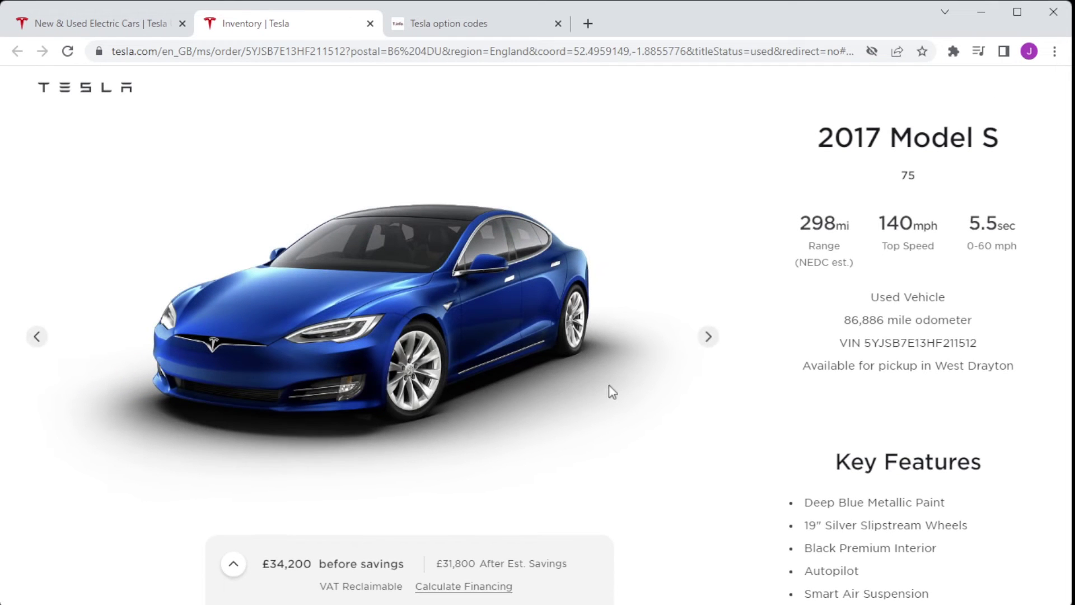
{"action": "scroll", "coordinate": [612, 391], "scroll_direction": "down", "scroll_amount": 5}
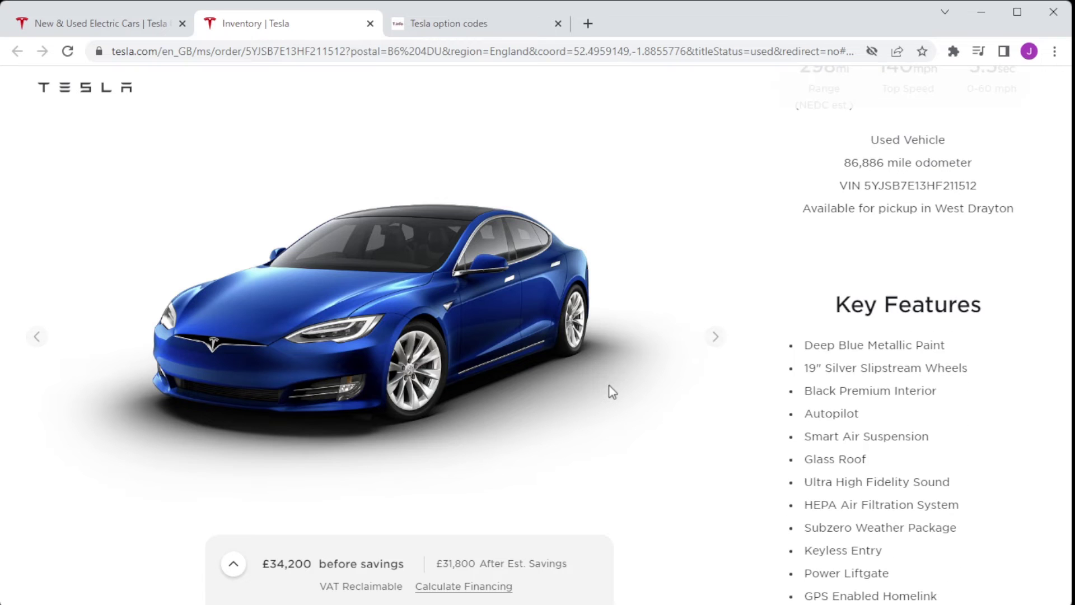
{"action": "mouse_move", "coordinate": [712, 362]}
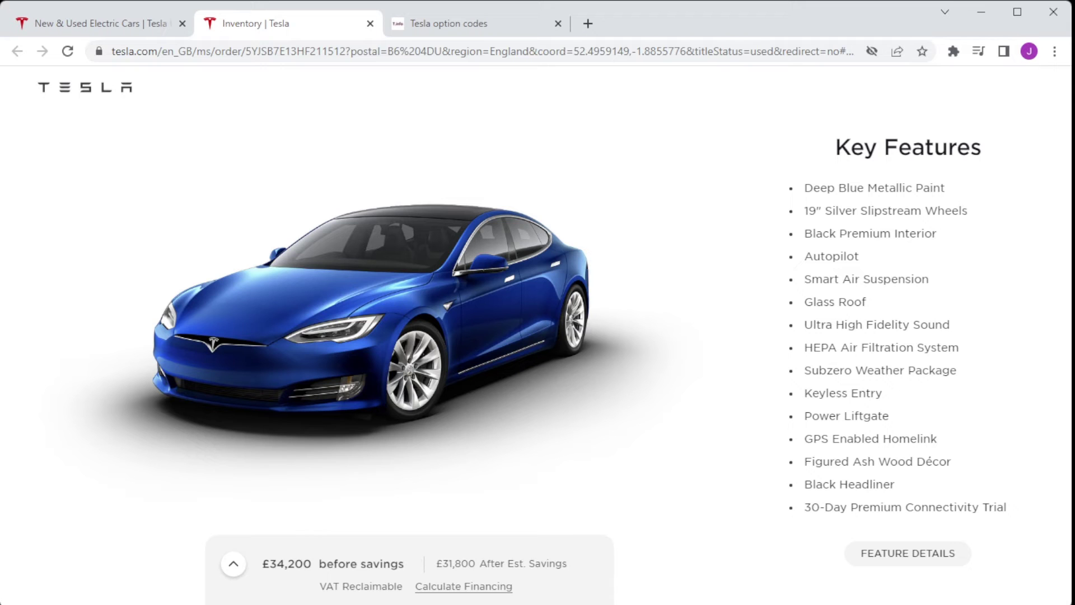
{"action": "key", "text": "ctrl+u"}
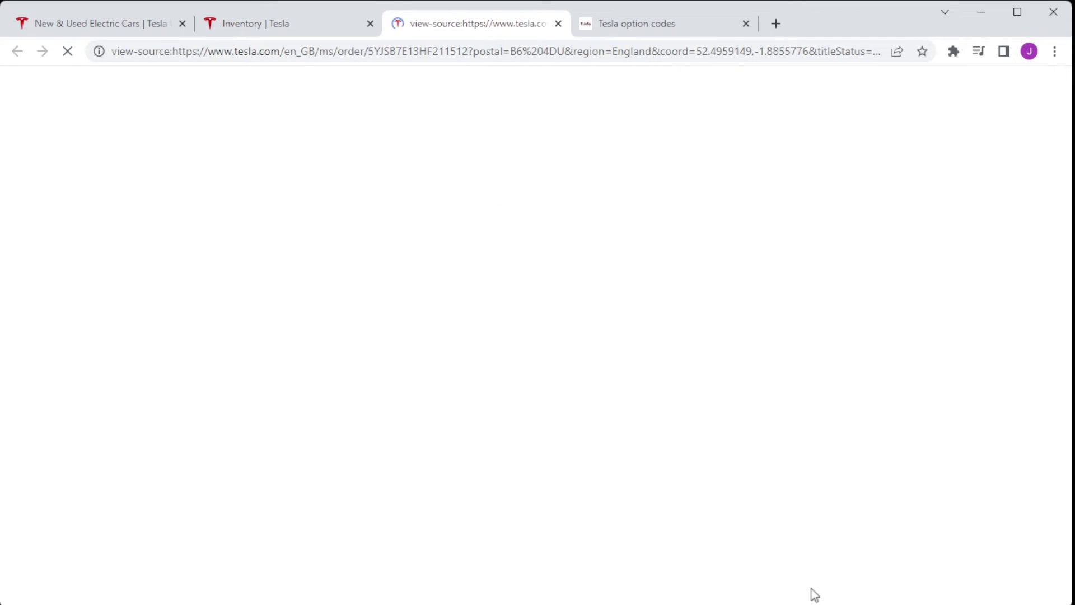
Find match 2/3 of ManufacturingOptionCodeList in the source and select the option codes after it
{"action": "key", "text": "ctrl+f"}
{"action": "type", "text": "ManufacturingOptionCode"}
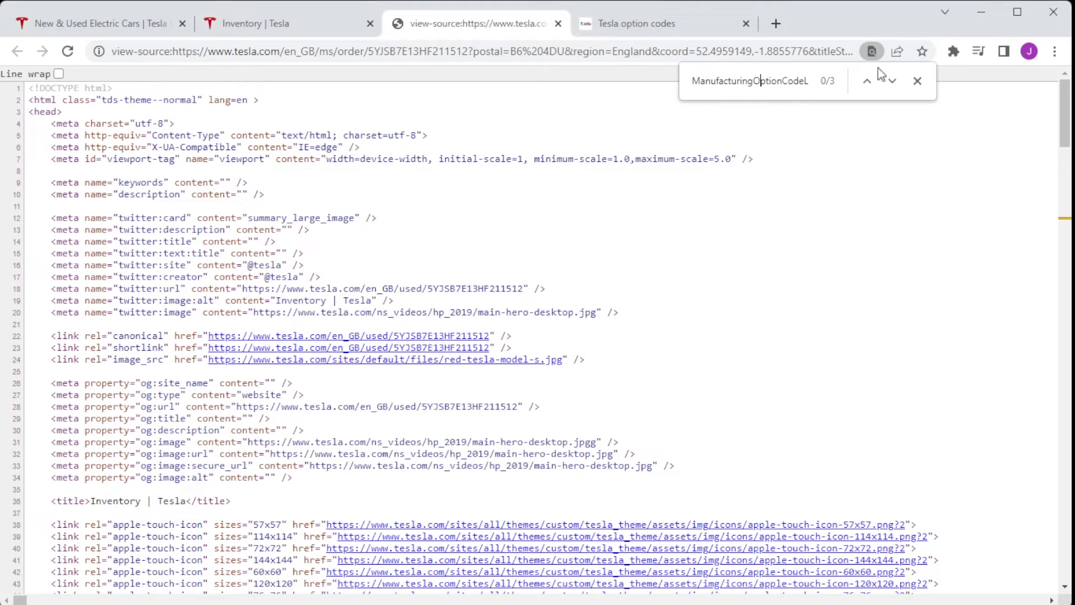
{"action": "left_click", "coordinate": [892, 82]}
{"action": "left_click", "coordinate": [893, 82]}
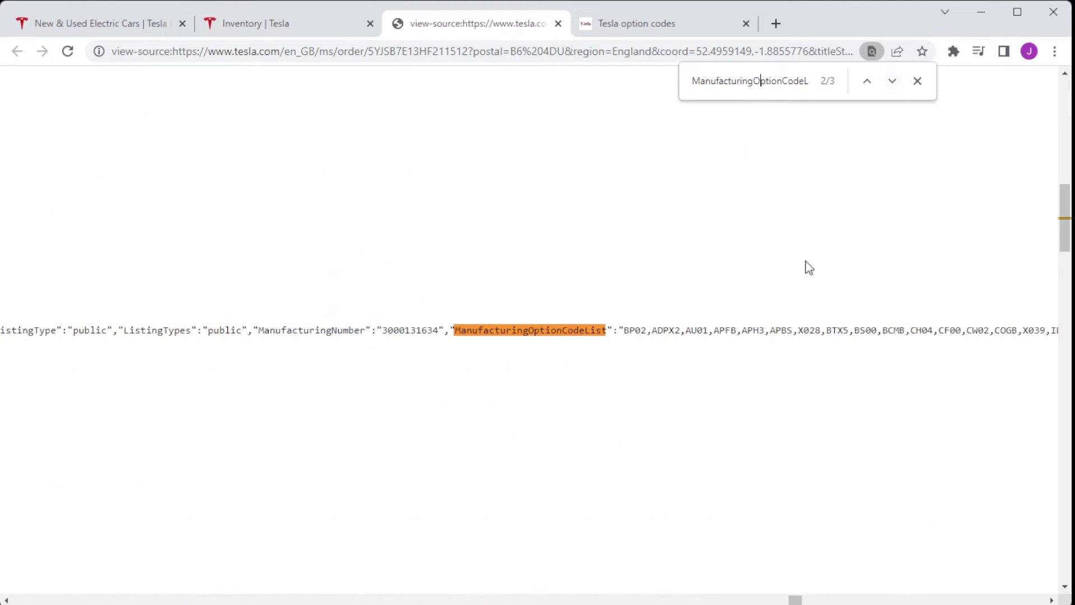
{"action": "left_click_drag", "start_coordinate": [628, 332], "coordinate": [944, 330]}
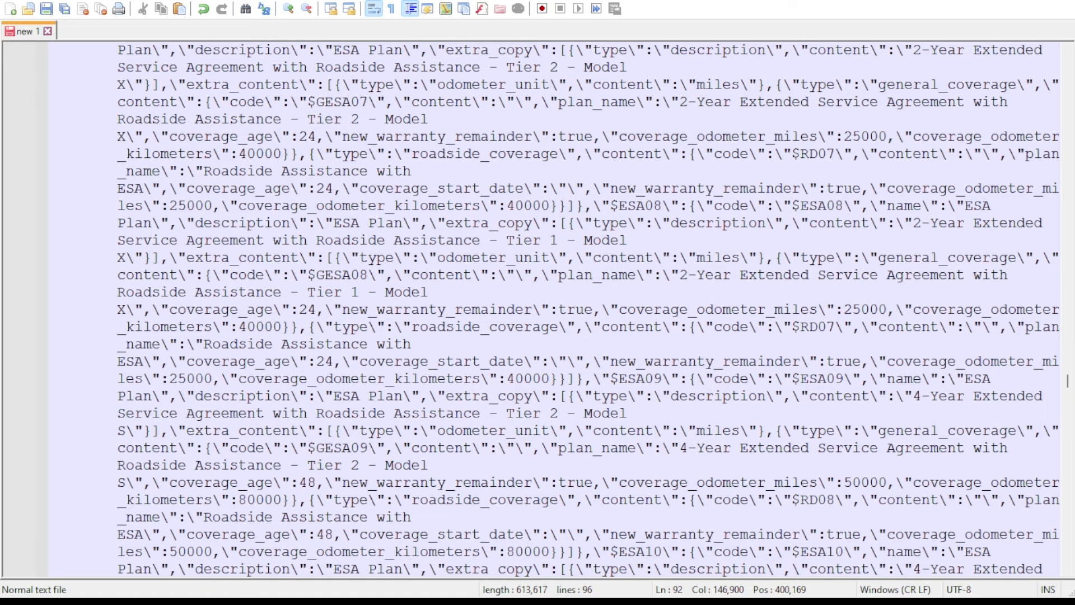
Jump to ManufacturingOptionCodeList in Notepad++ and select its codes from BP02 through CPF0
{"action": "key", "text": "F3"}
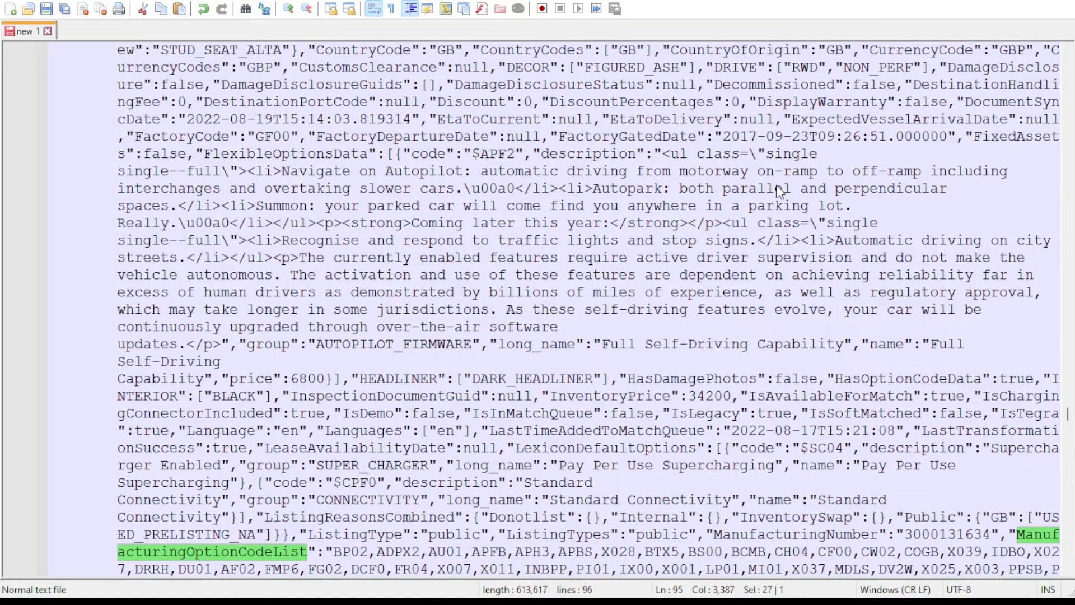
{"action": "left_click_drag", "start_coordinate": [333, 551], "coordinate": [292, 383]}
{"action": "key", "text": "alt+Tab"}
Paste the Model S option string into the decoder, submit, and scroll through the converted codes including Deep Sea Blue
{"action": "left_click", "coordinate": [363, 254]}
{"action": "key", "text": "ctrl+v"}
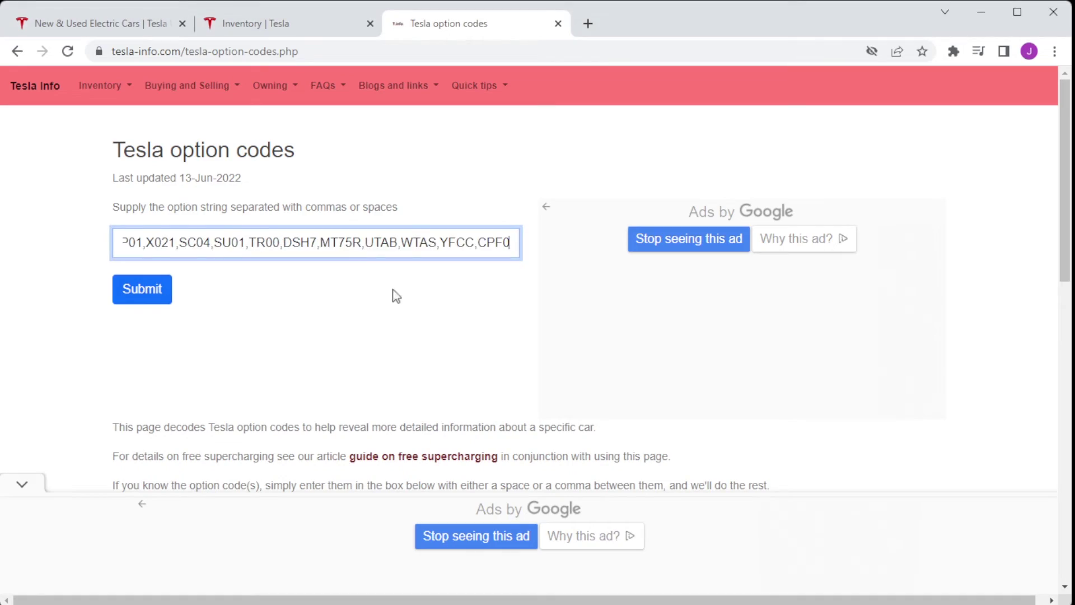
{"action": "left_click", "coordinate": [141, 294]}
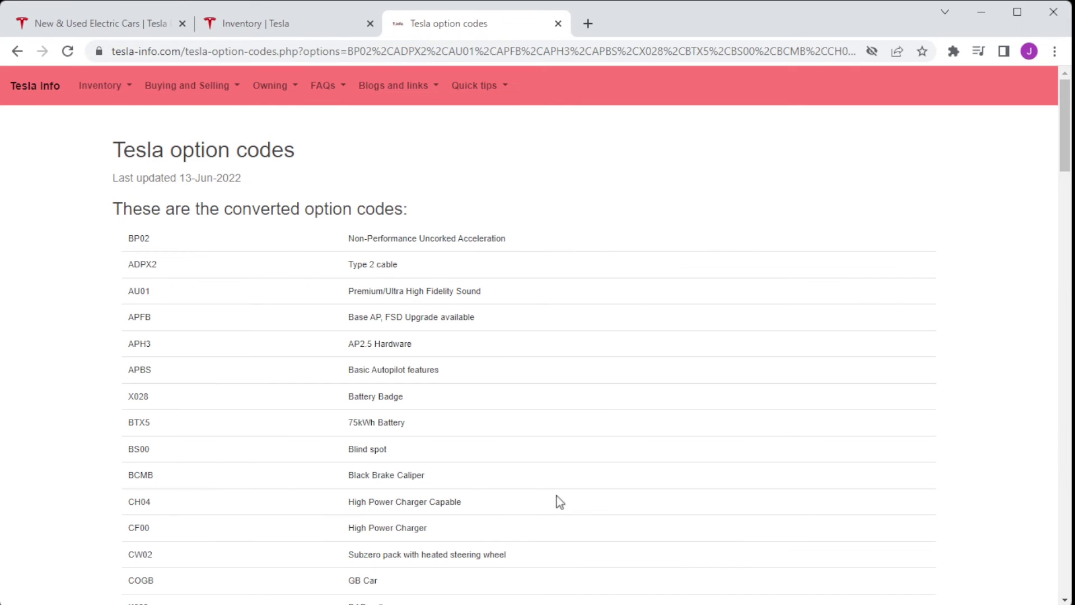
{"action": "scroll", "coordinate": [552, 495], "scroll_direction": "down", "scroll_amount": 2}
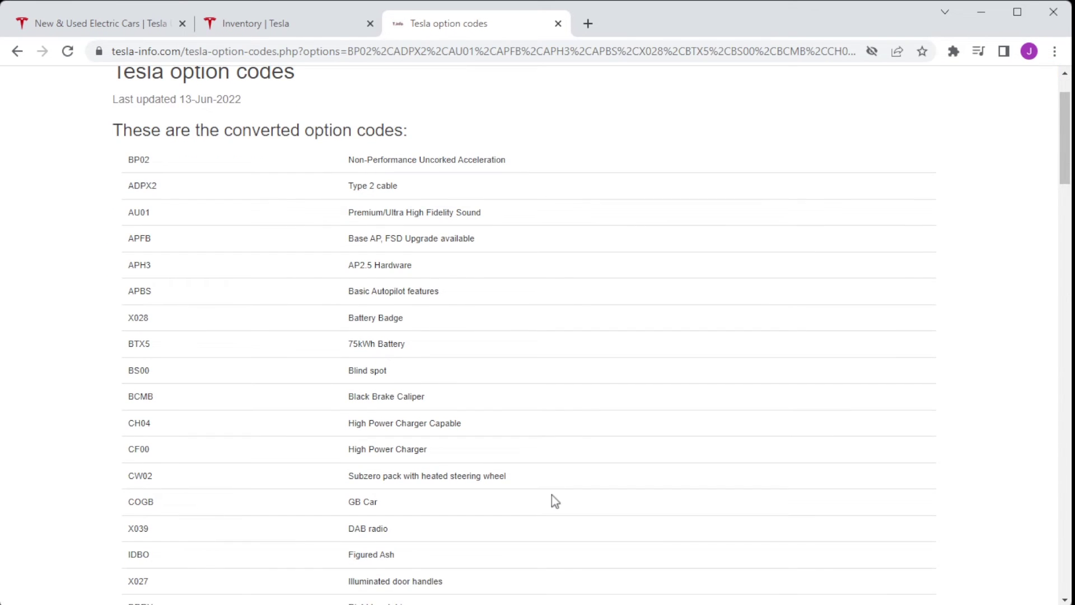
{"action": "scroll", "coordinate": [552, 495], "scroll_direction": "down", "scroll_amount": 3}
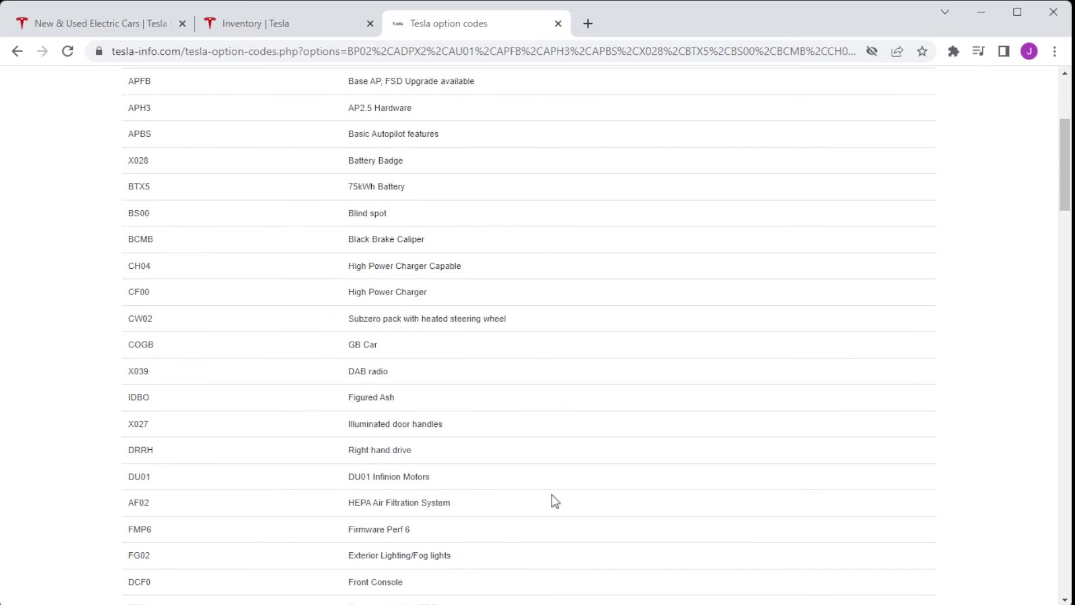
{"action": "scroll", "coordinate": [552, 495], "scroll_direction": "down", "scroll_amount": 2}
{"action": "scroll", "coordinate": [548, 495], "scroll_direction": "down", "scroll_amount": 2}
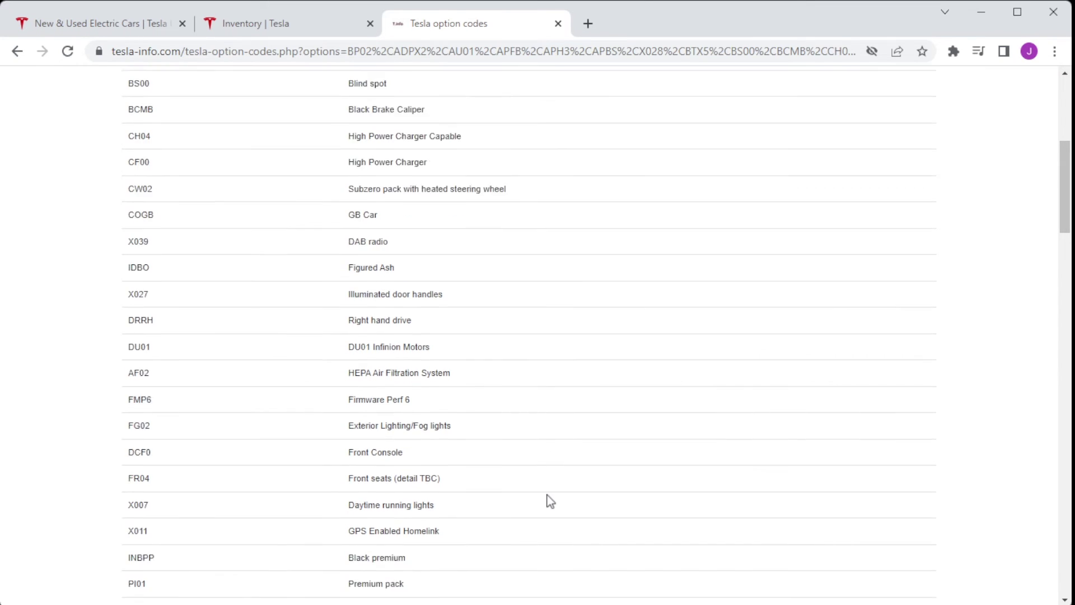
{"action": "scroll", "coordinate": [549, 500], "scroll_direction": "down", "scroll_amount": 2}
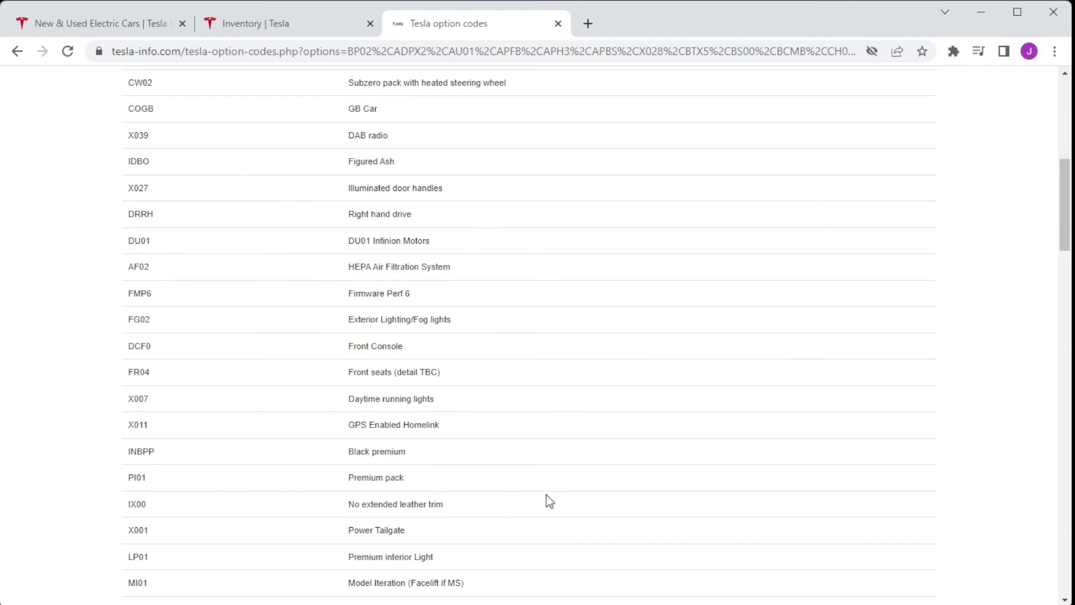
{"action": "scroll", "coordinate": [547, 498], "scroll_direction": "down", "scroll_amount": 2}
{"action": "scroll", "coordinate": [548, 500], "scroll_direction": "down", "scroll_amount": 2}
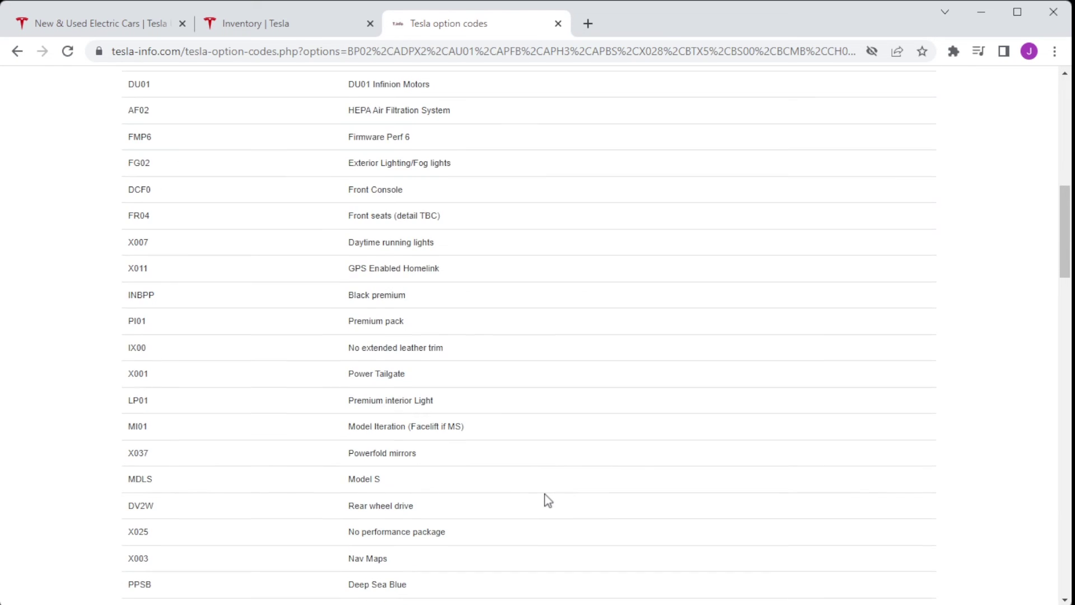
{"action": "scroll", "coordinate": [548, 500], "scroll_direction": "down", "scroll_amount": 2}
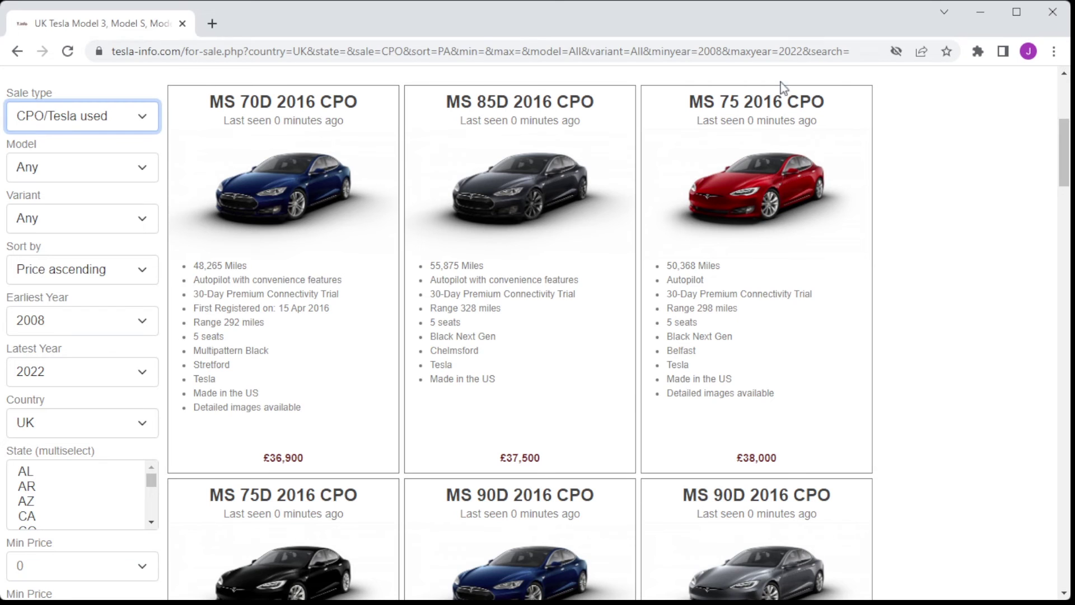
Open the blue 2016 MS 75 listing and review its option code list
{"action": "scroll", "coordinate": [624, 376], "scroll_direction": "down", "scroll_amount": 8}
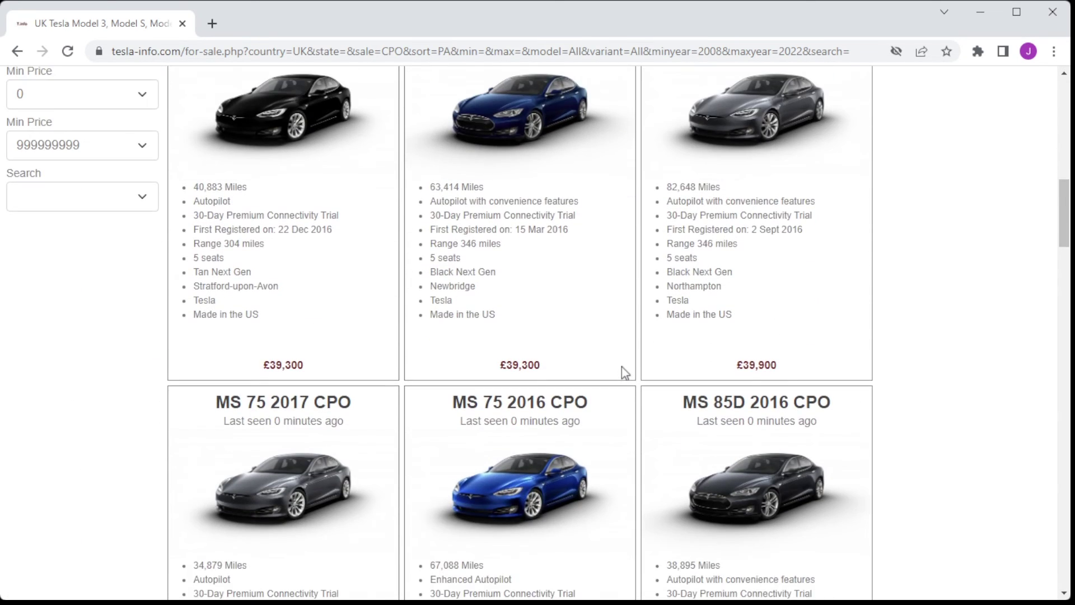
{"action": "scroll", "coordinate": [622, 373], "scroll_direction": "down", "scroll_amount": 3}
{"action": "left_click", "coordinate": [524, 348]}
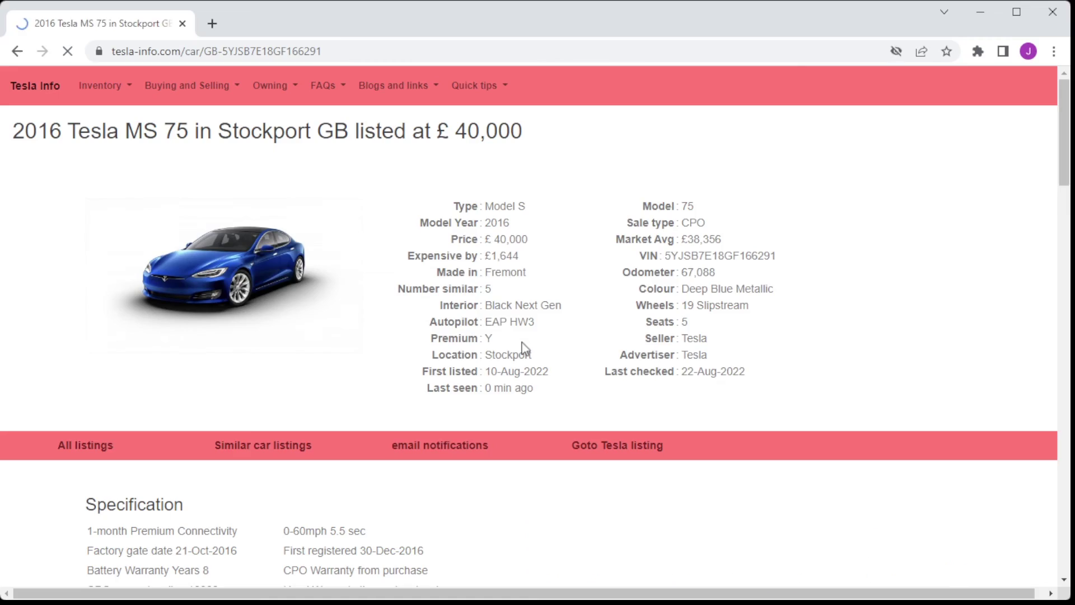
{"action": "scroll", "coordinate": [523, 344], "scroll_direction": "down", "scroll_amount": 2}
{"action": "scroll", "coordinate": [522, 341], "scroll_direction": "down", "scroll_amount": 11}
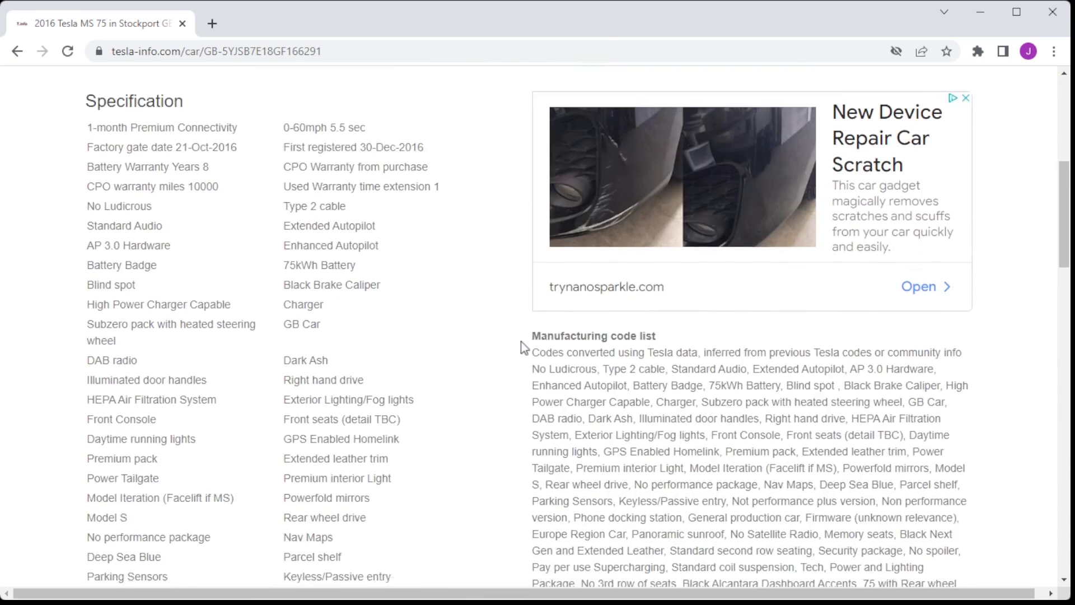
{"action": "scroll", "coordinate": [521, 341], "scroll_direction": "up", "scroll_amount": 1}
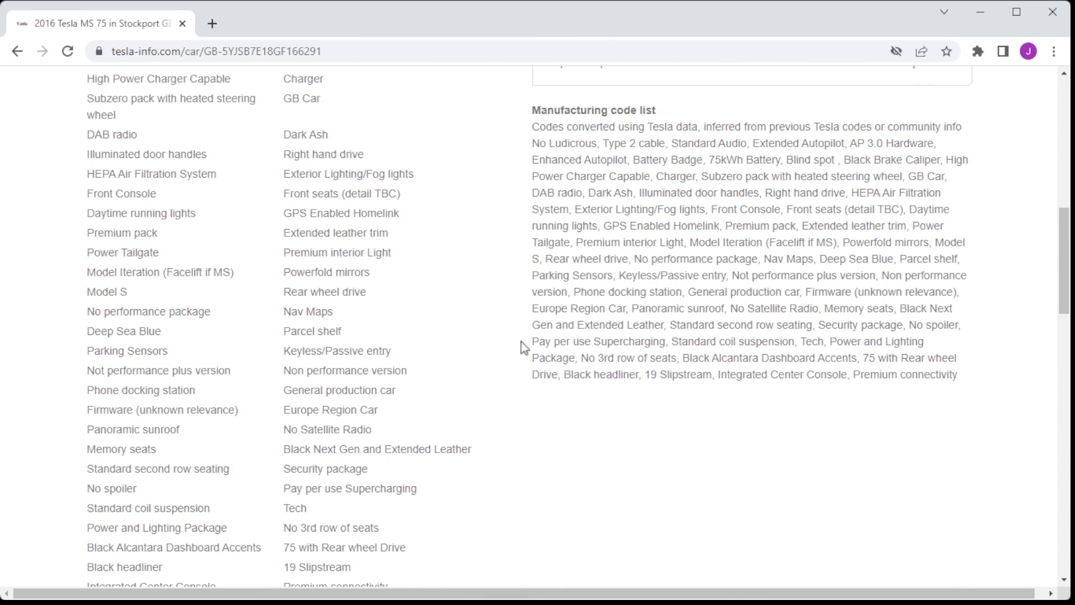
Return to the UK listings and open the grey 2017 MS 75 in Chelmsford, viewing its photos
{"action": "left_click", "coordinate": [16, 51]}
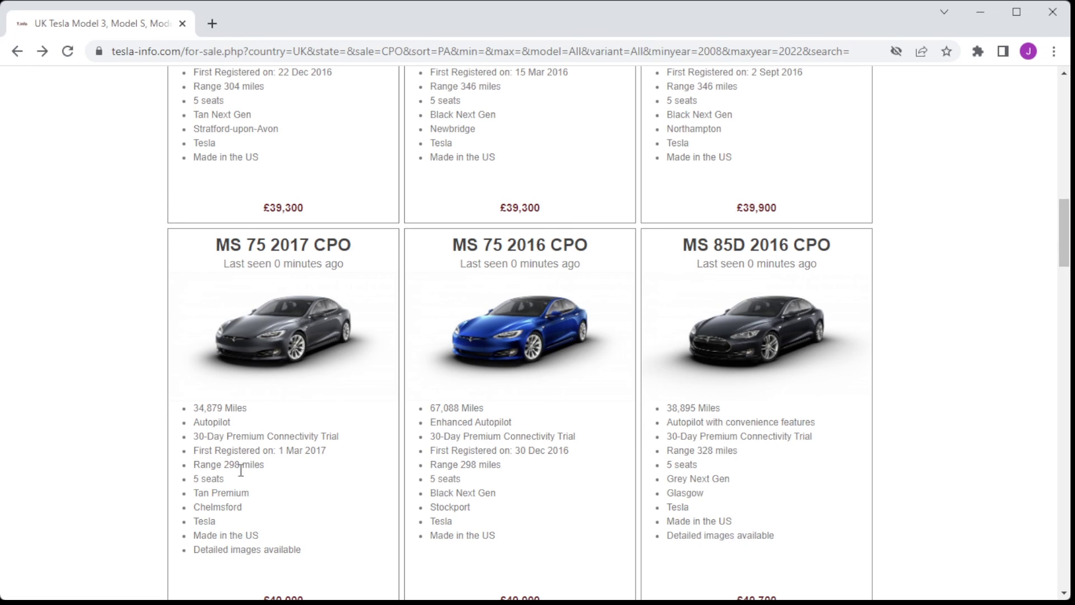
{"action": "left_click", "coordinate": [278, 332]}
{"action": "scroll", "coordinate": [379, 396], "scroll_direction": "down", "scroll_amount": 15}
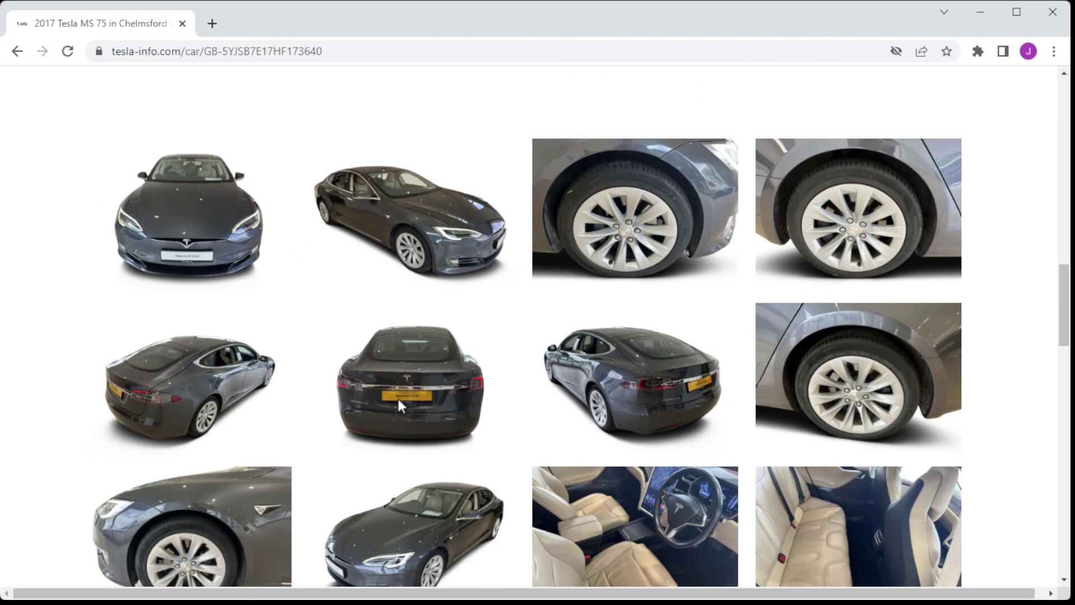
{"action": "scroll", "coordinate": [398, 404], "scroll_direction": "down", "scroll_amount": 1}
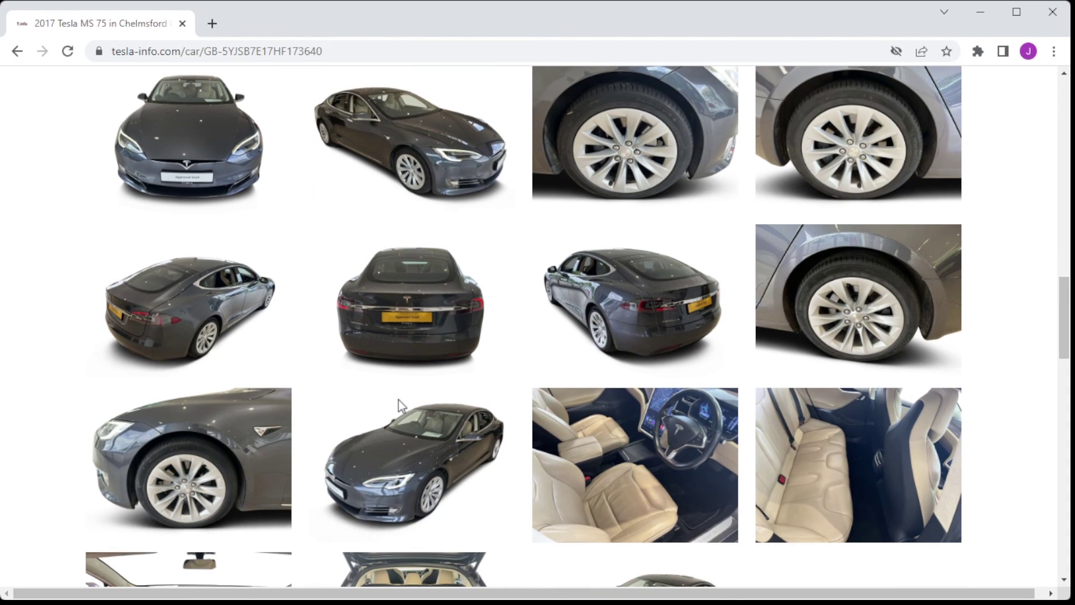